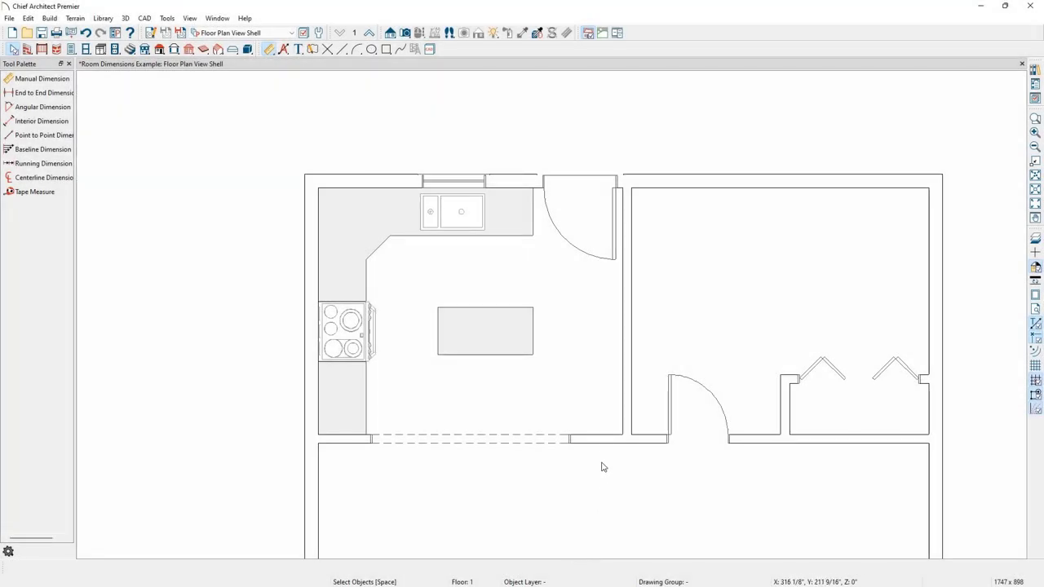
# Auto-dimension the kitchen room in the Floor Plan View Shell, giving 12'-9" by 10'-4"
pyautogui.click(581, 369)
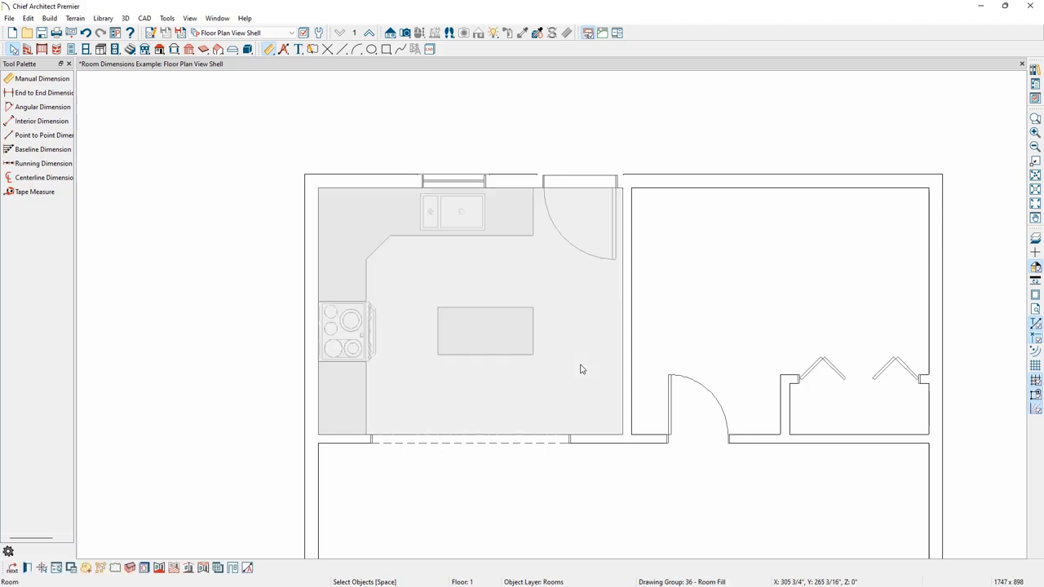
pyautogui.click(250, 568)
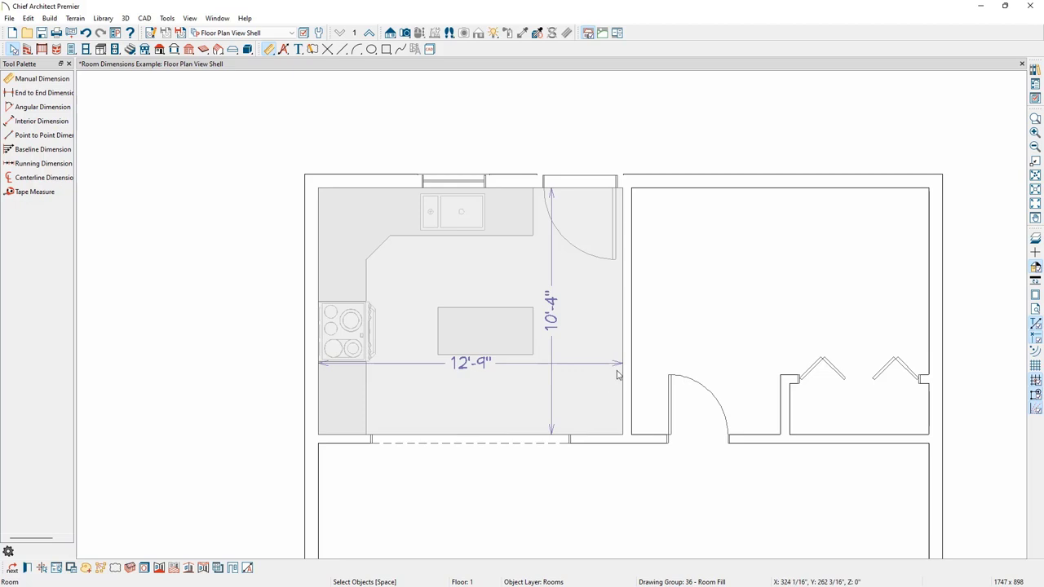
# Switch to the Kitchen and Bath Plan View and add interior dimensions (153" overall, 124" deep)
pyautogui.click(277, 34)
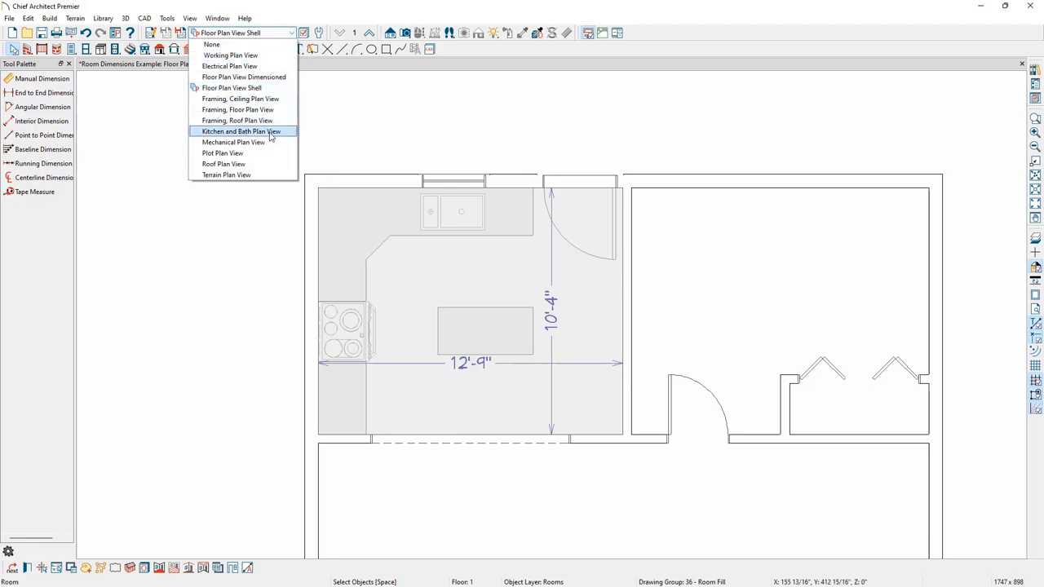
pyautogui.click(244, 131)
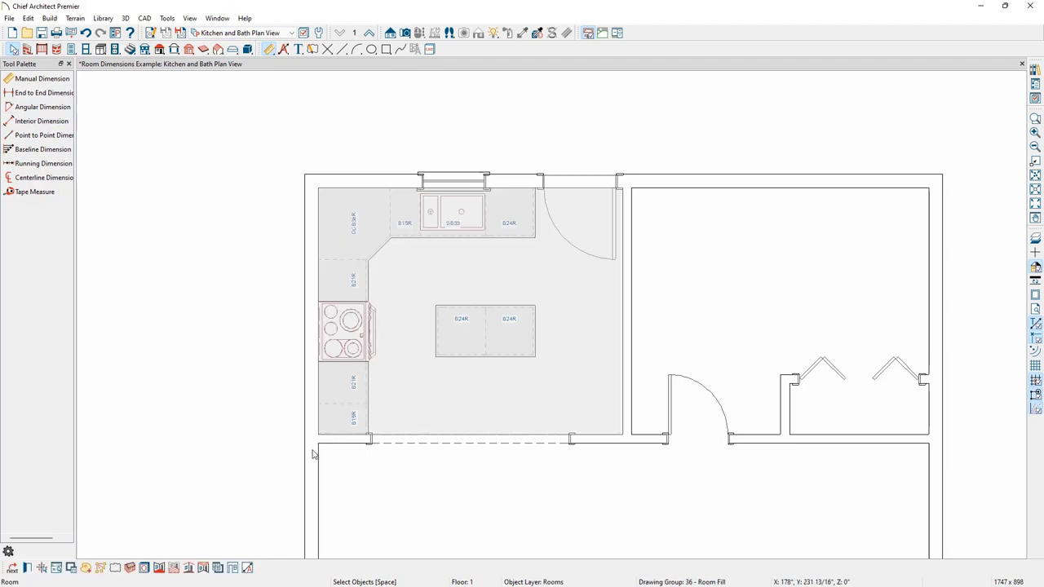
pyautogui.click(248, 568)
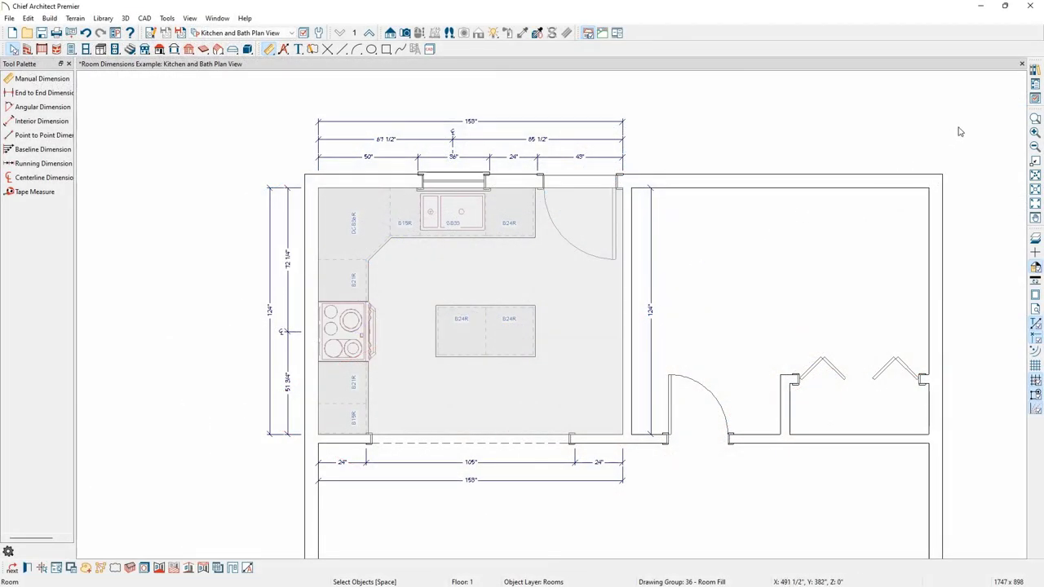
# Select the Plan Views group in the Project Browser and drop down the saved plan views list
pyautogui.click(1034, 84)
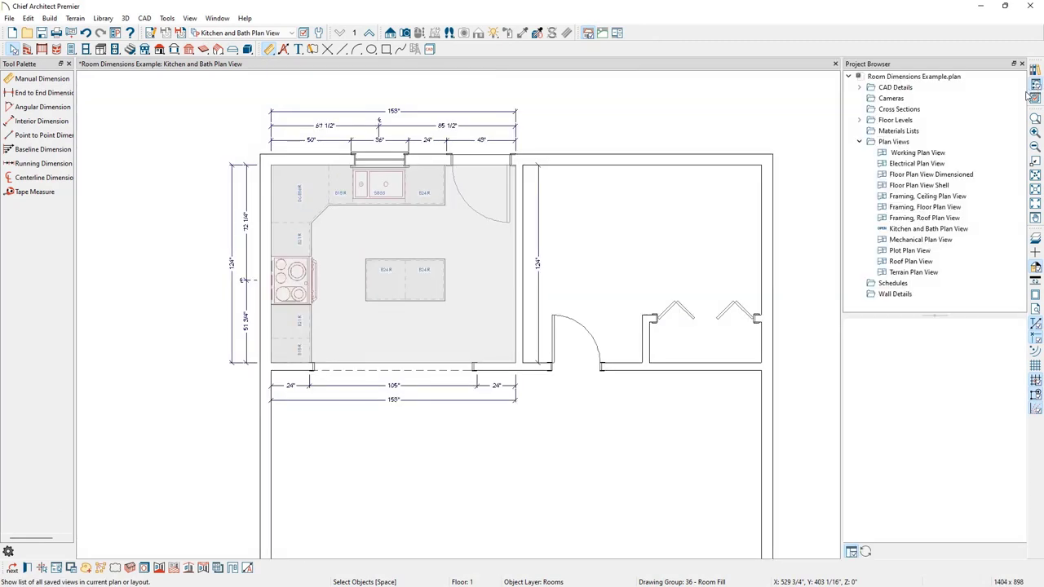
pyautogui.click(963, 143)
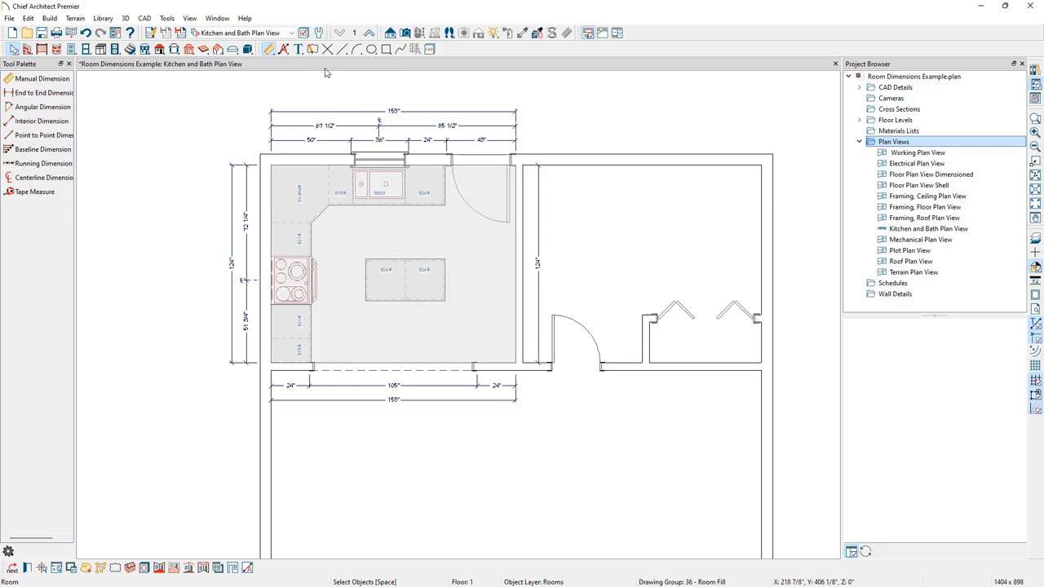
pyautogui.click(292, 34)
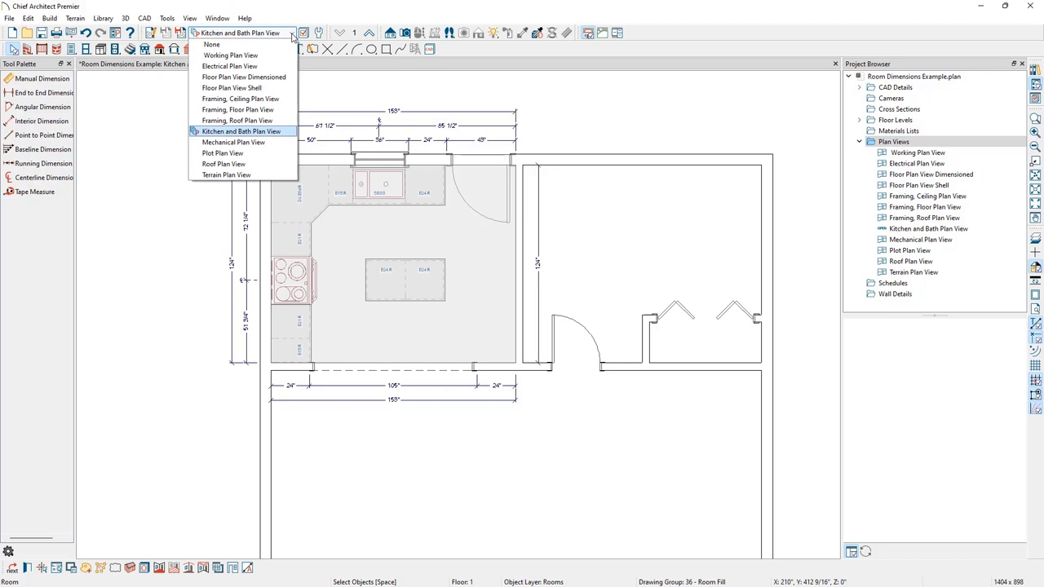
# Return to the Floor Plan View Shell and bring up its saved-view actions in the Project Browser
pyautogui.click(280, 88)
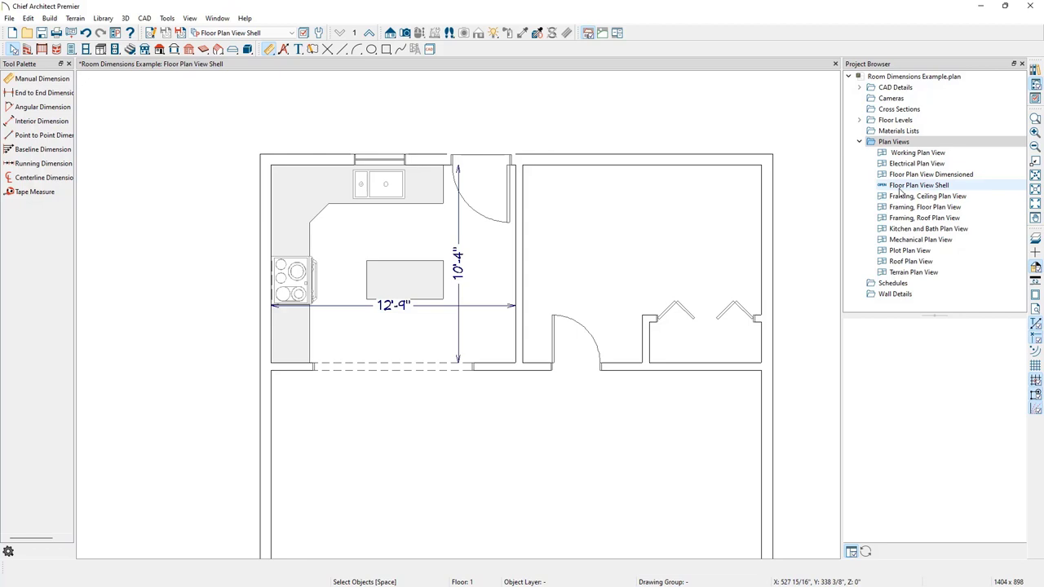
pyautogui.click(901, 187)
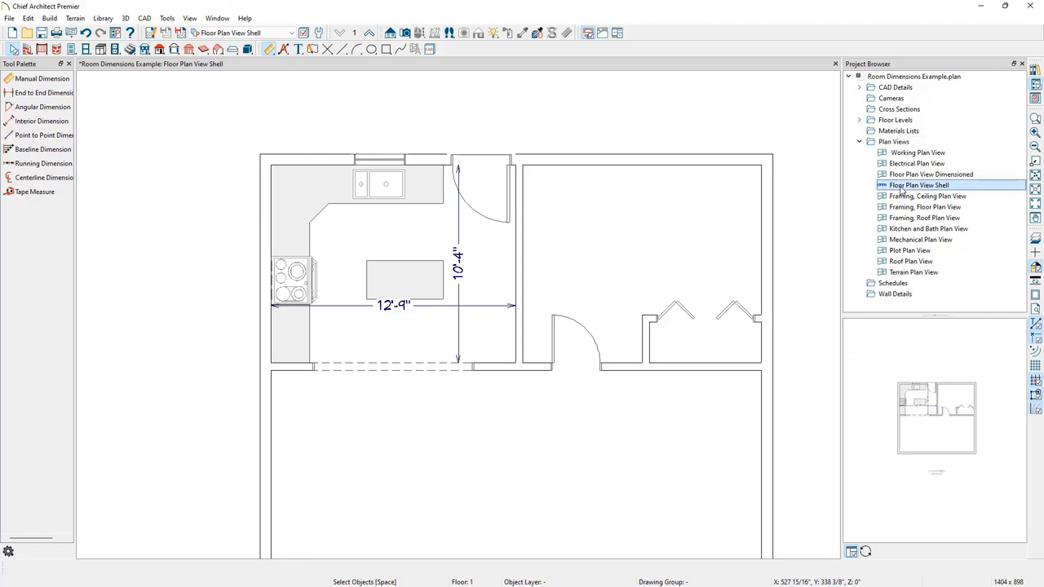
pyautogui.rightClick(901, 190)
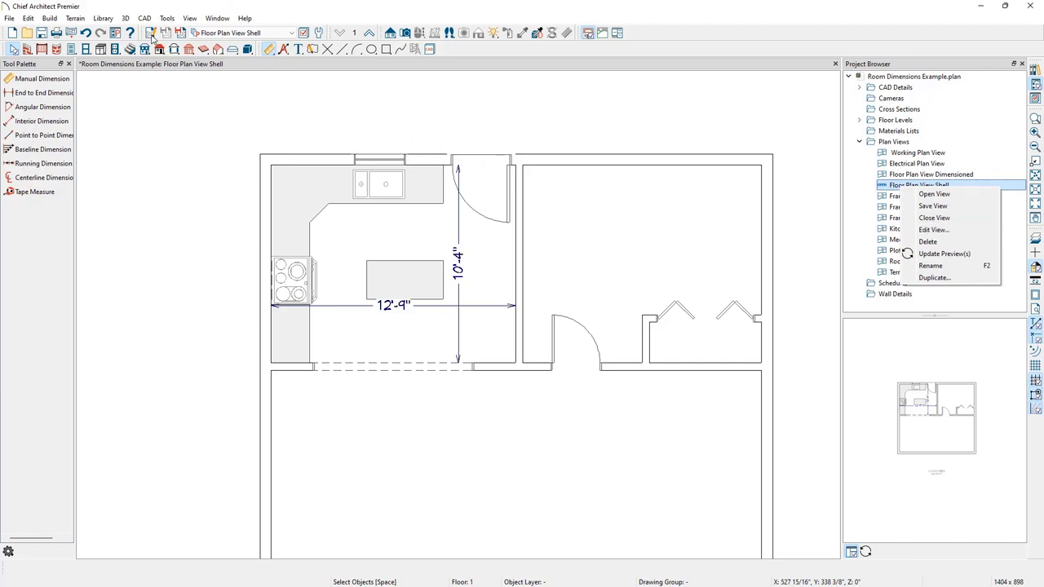
# Edit the Floor Plan View Shell's Dimensions entry under Selected Defaults in its view specification
pyautogui.click(151, 34)
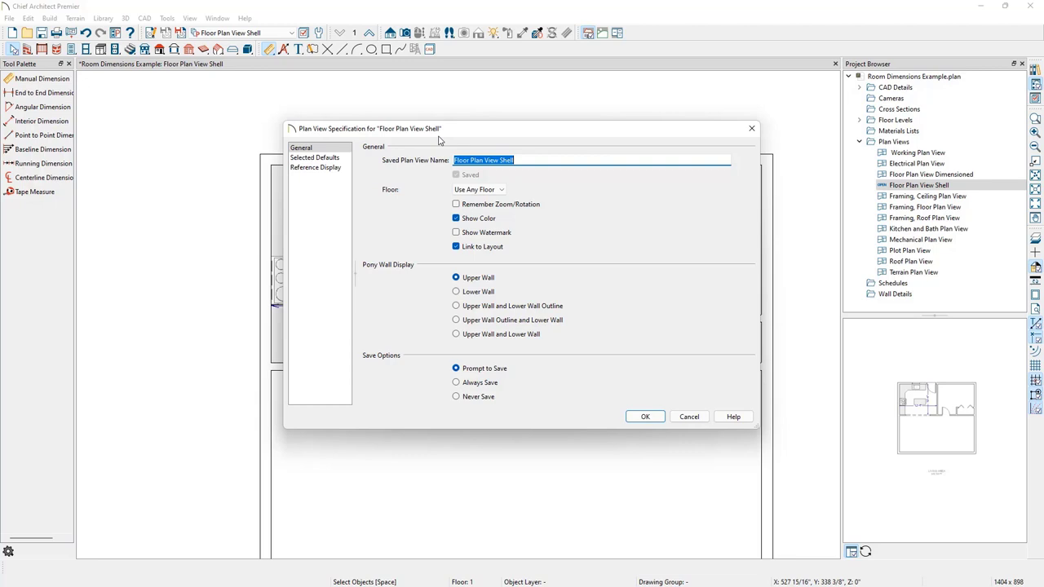
pyautogui.click(341, 159)
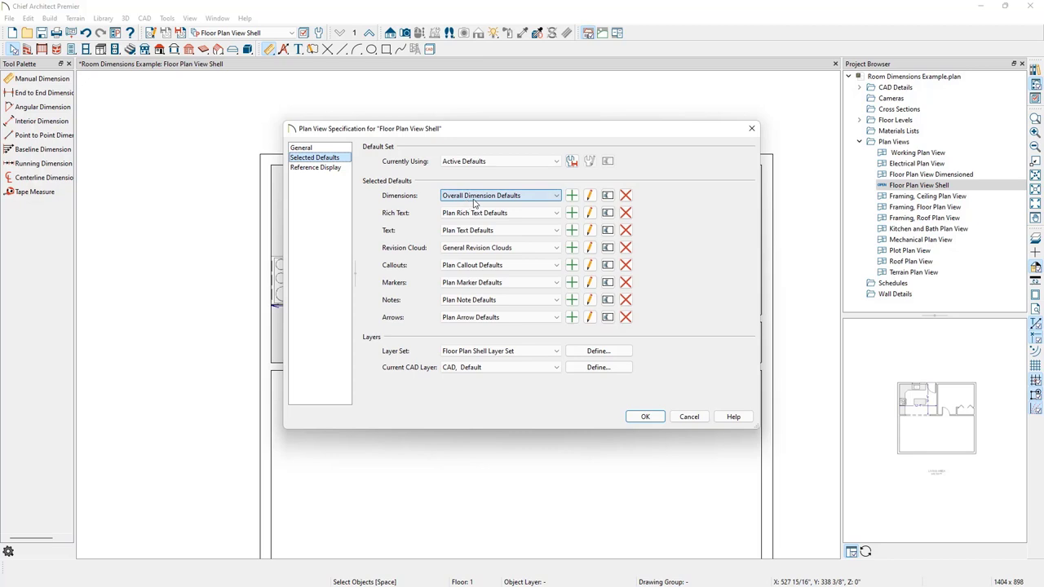
pyautogui.click(590, 196)
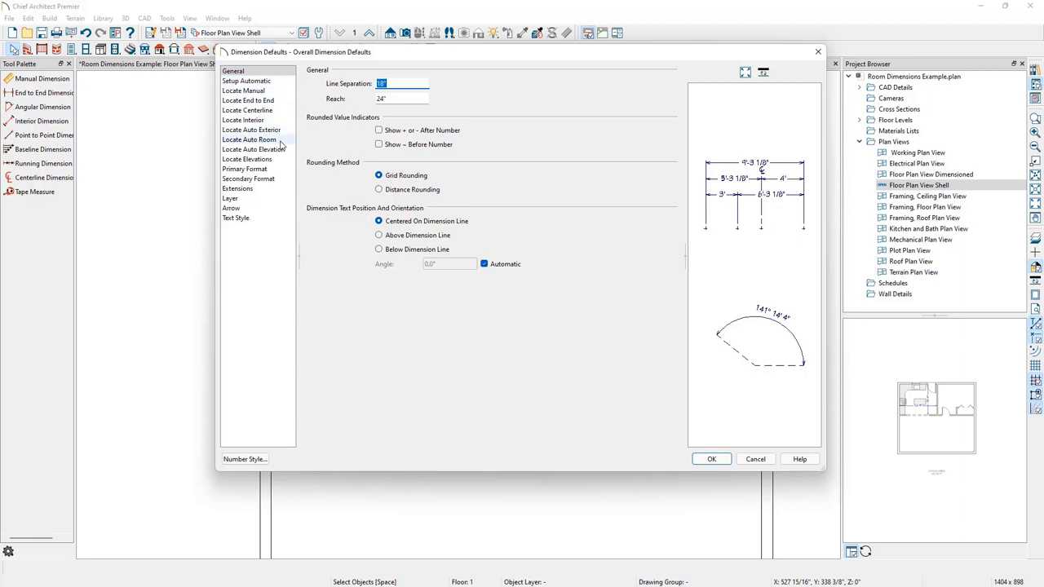
# Review Setup Automatic: 18" line separation, 38" first offset, 192" reach, room dimensions Inside Room
pyautogui.click(260, 81)
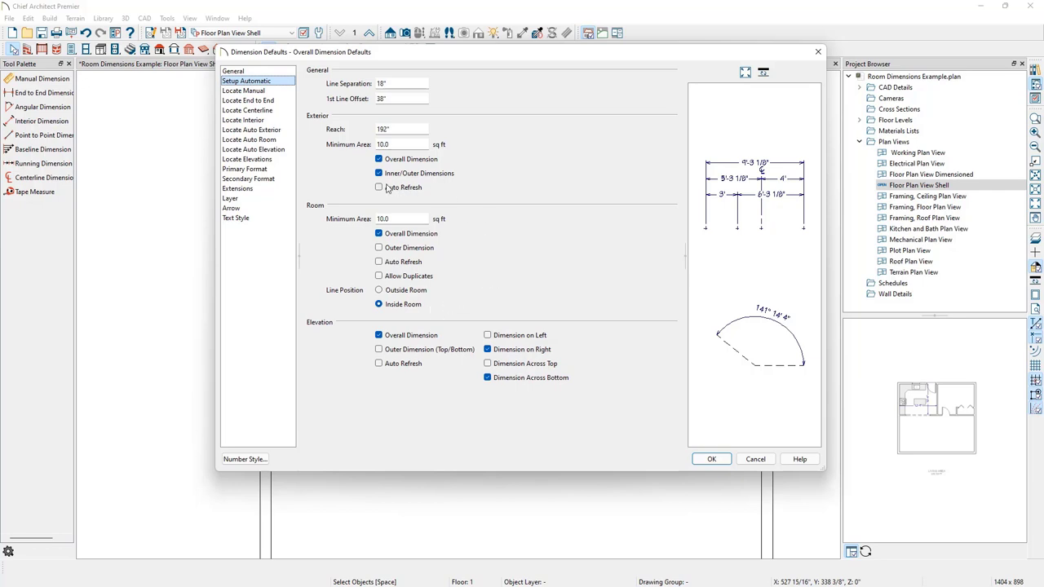
# Review the Locate Auto Room page: walls located to surfaces, outer dimension off
pyautogui.click(287, 142)
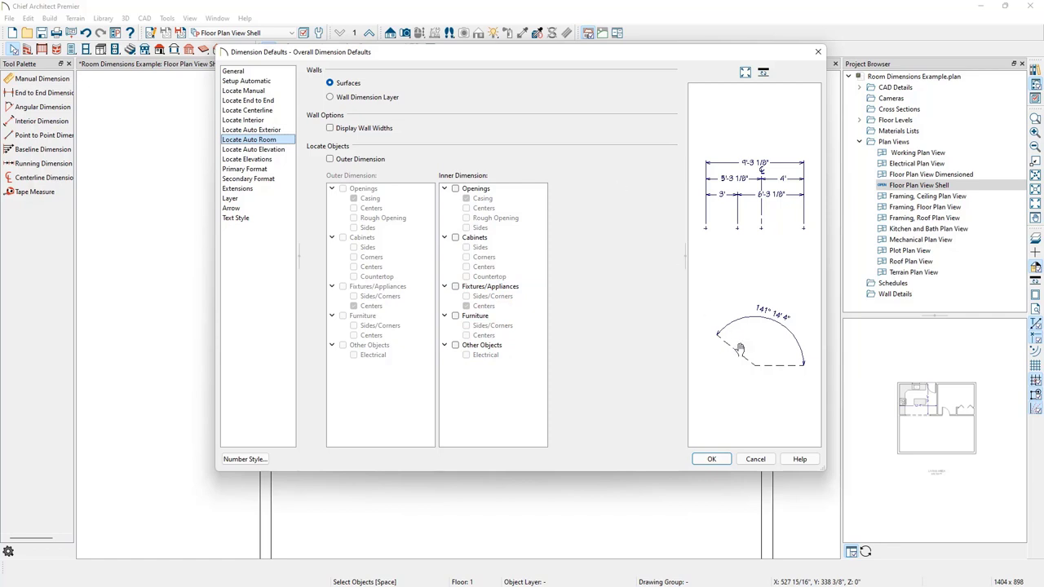
# Cancel both dialogs, switch to the Kitchen and Bath Plan View, and show its Selected Defaults
pyautogui.click(755, 459)
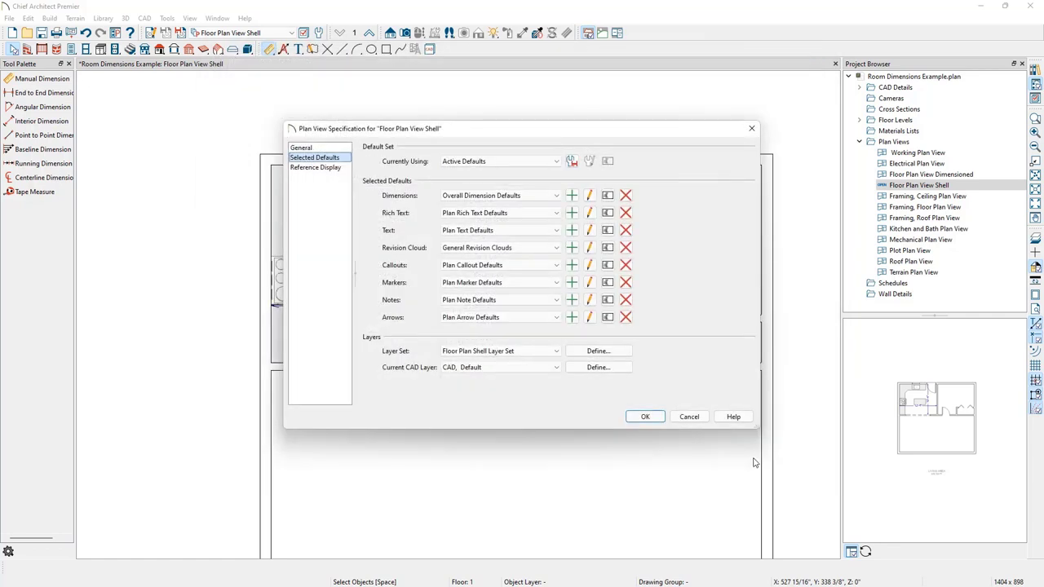
pyautogui.click(689, 417)
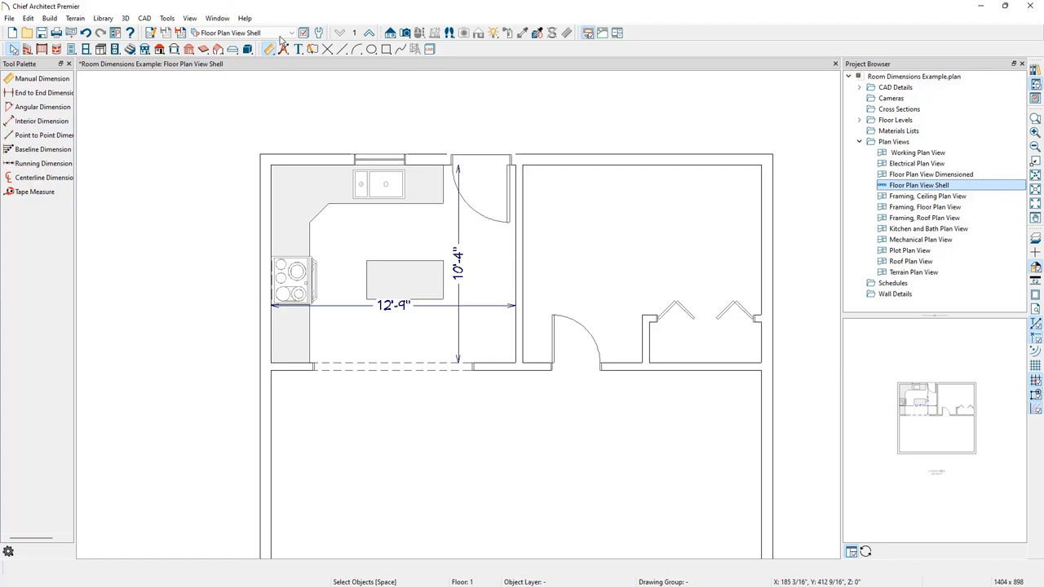
pyautogui.click(282, 33)
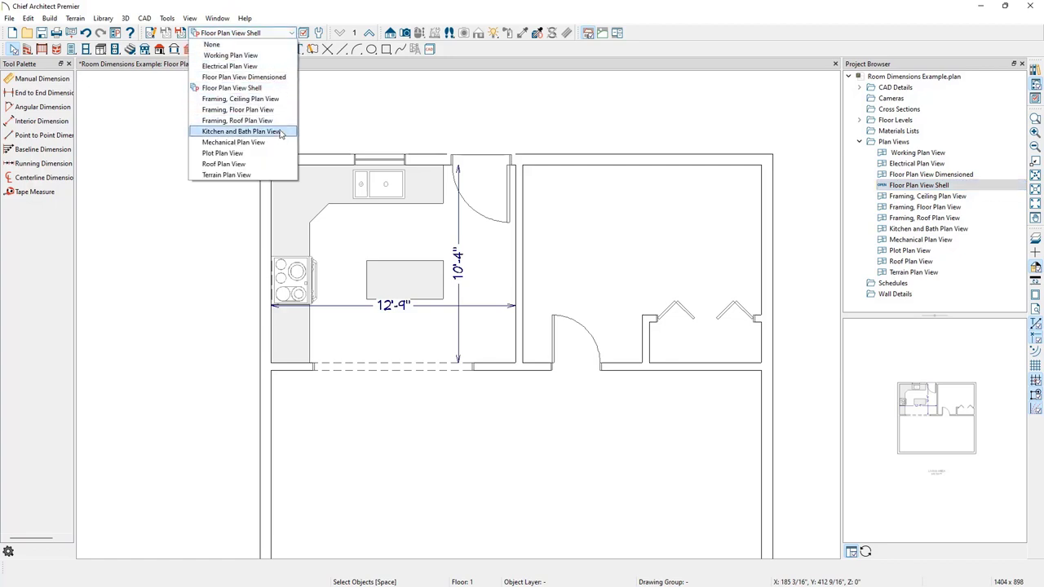
pyautogui.click(281, 132)
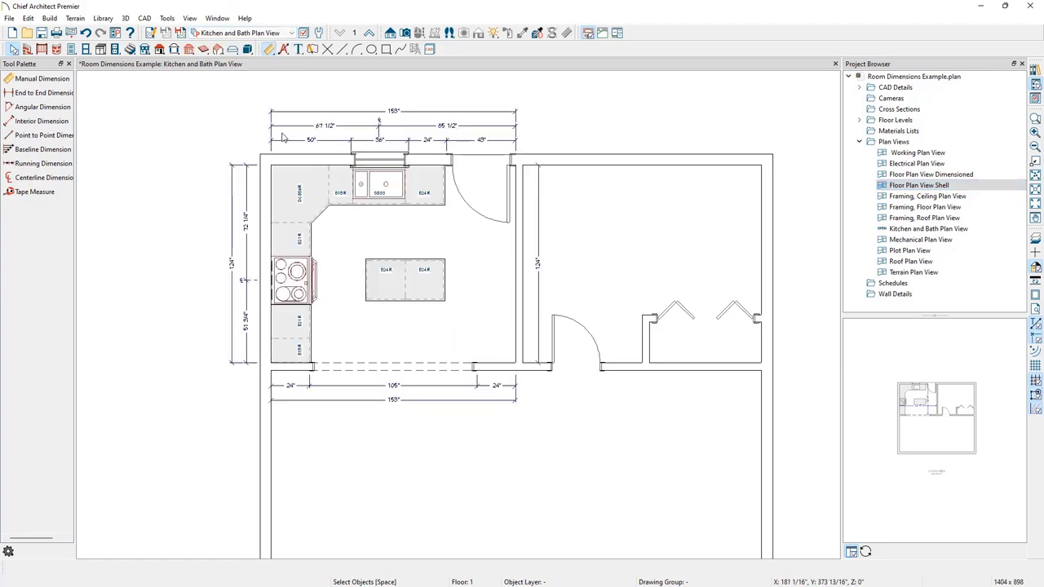
pyautogui.click(151, 34)
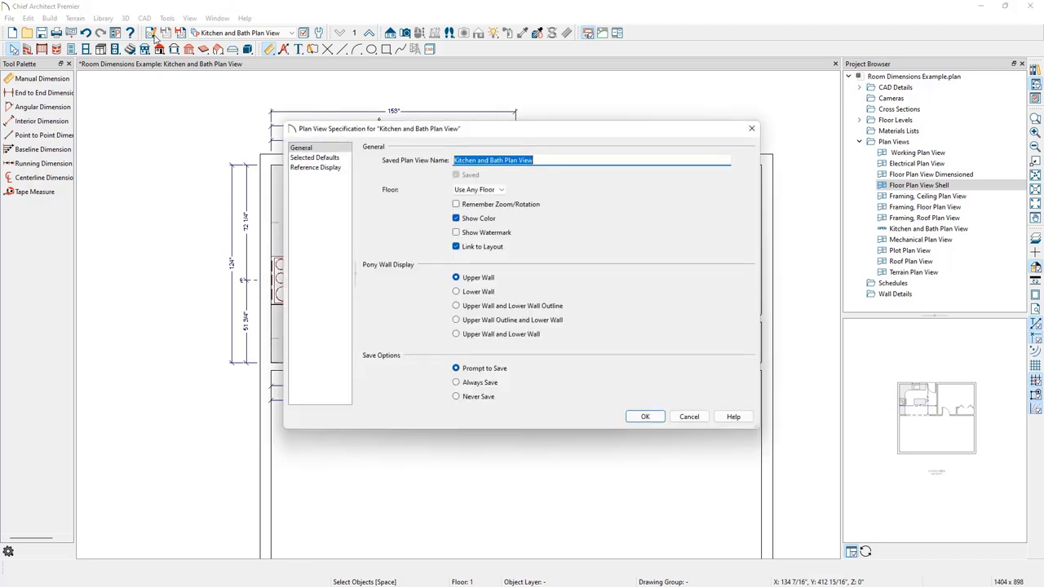
pyautogui.click(341, 158)
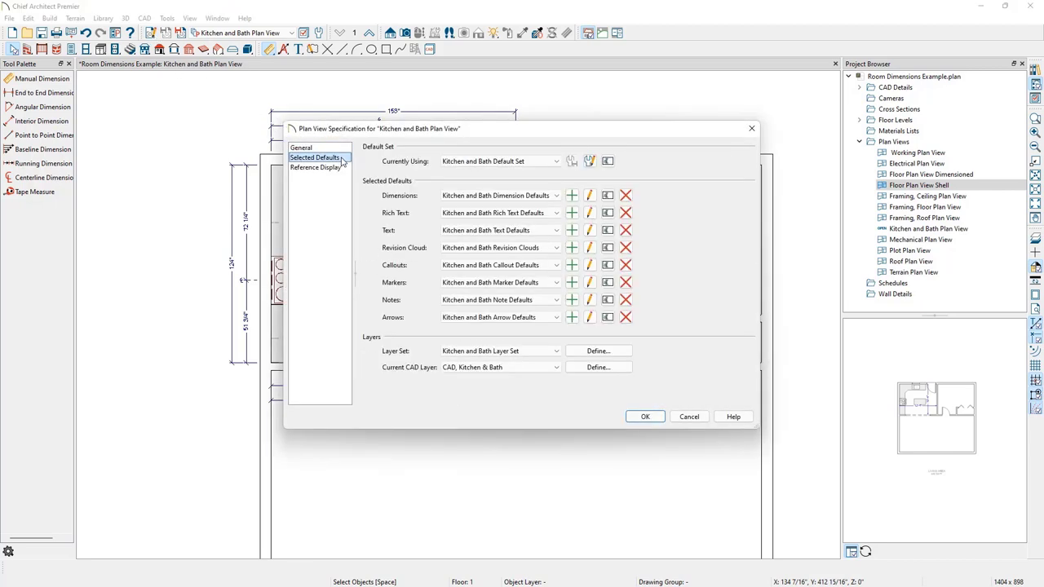
# Show the Kitchen and Bath Dimension Defaults' automatic setup: 9" separation, 12" offset, Outside Room
pyautogui.click(590, 195)
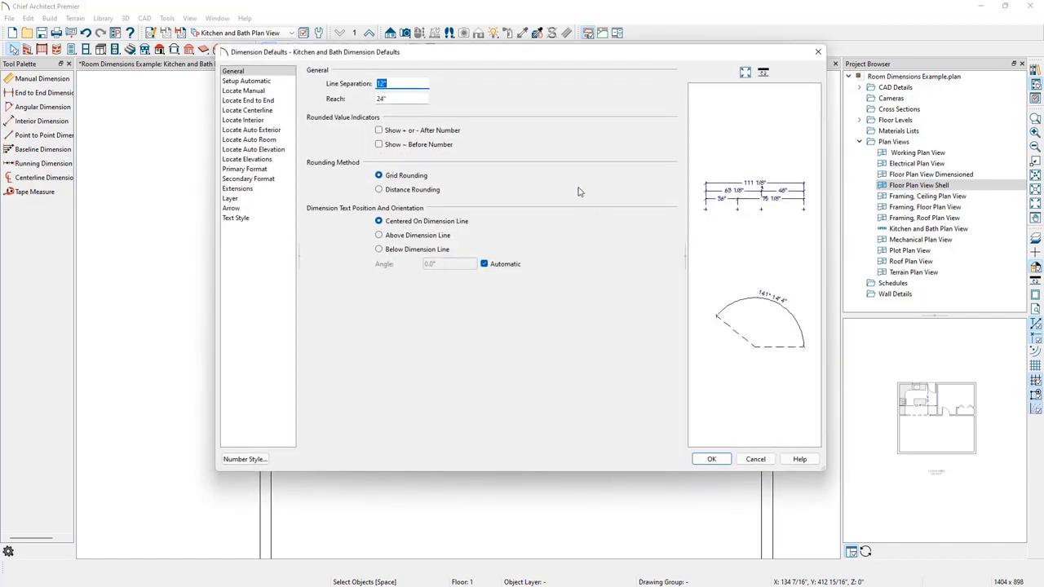
pyautogui.click(253, 80)
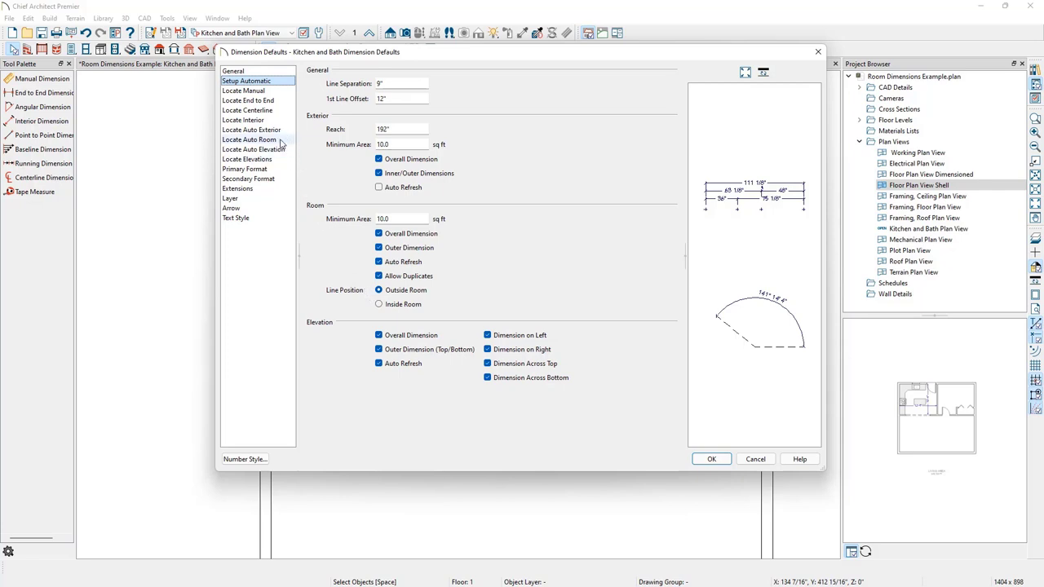
# Review the Kitchen and Bath Locate Auto Room options, then accept both dialogs with OK
pyautogui.click(250, 139)
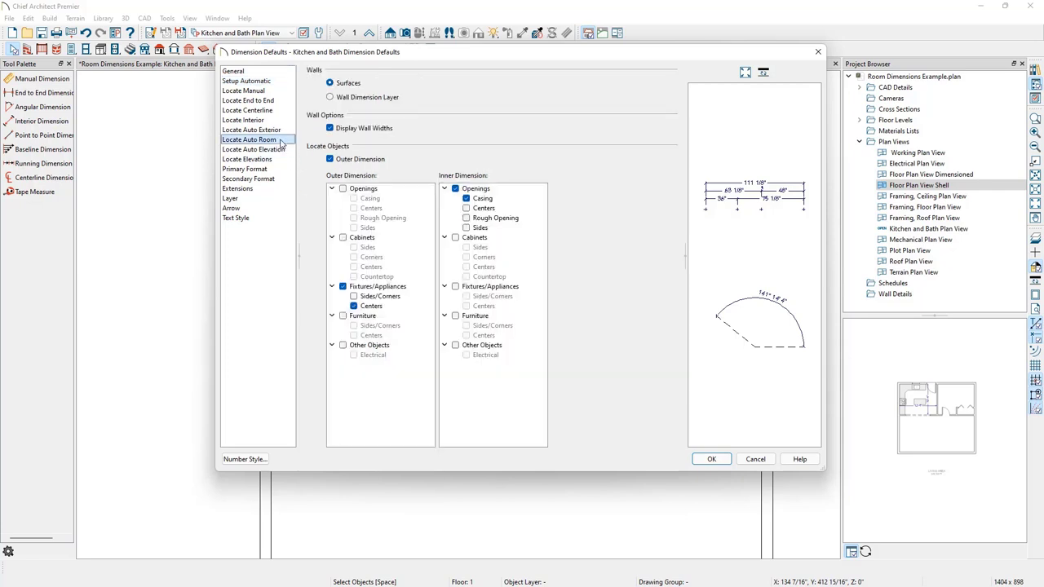
pyautogui.click(712, 460)
pyautogui.click(654, 416)
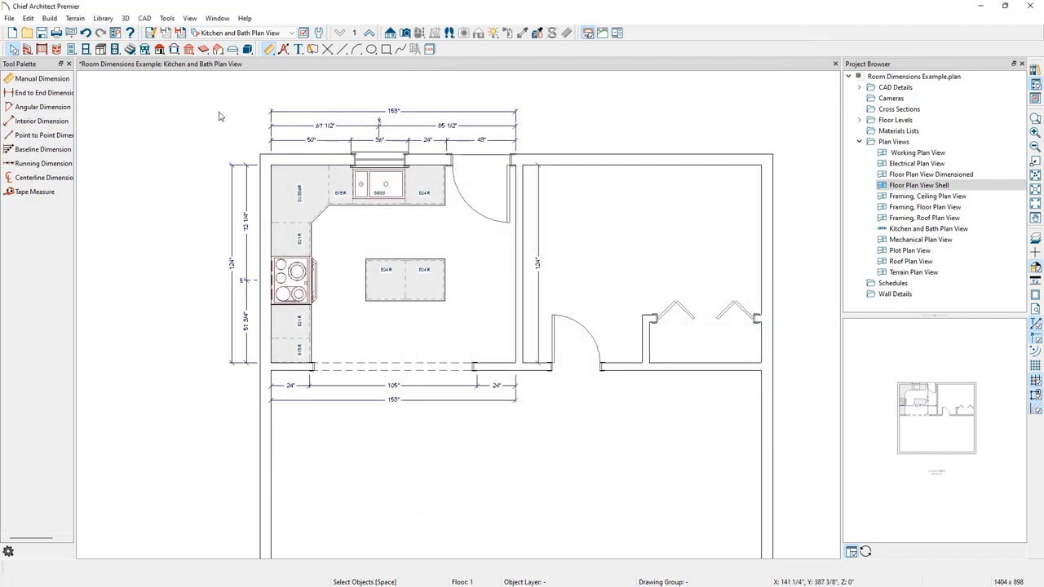
pyautogui.scroll(2, 243, 112)
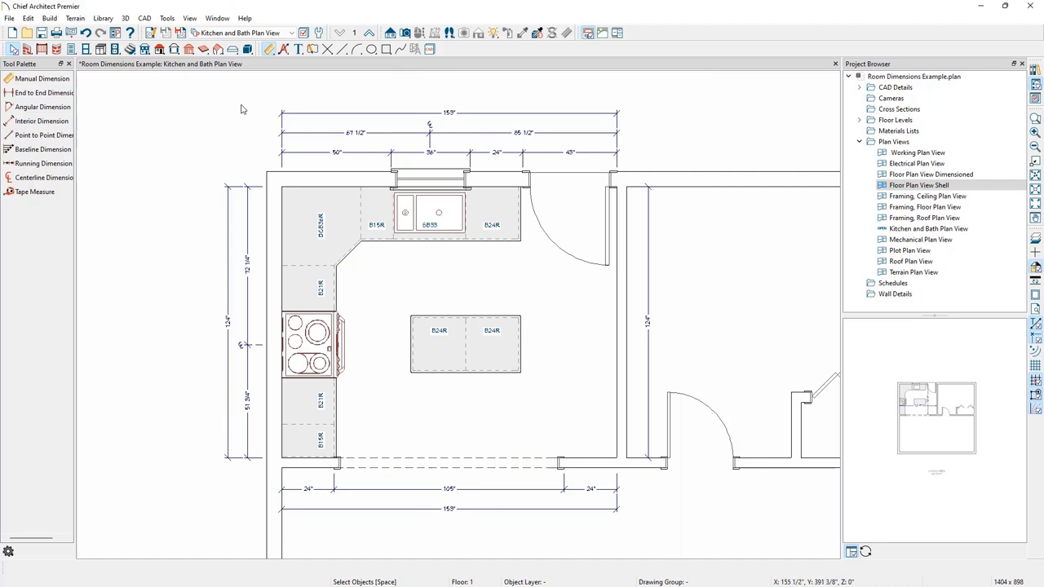
# In the Kitchen and Bath Plan View's selected defaults, list the available Dimensions default sets, including Legacy NKBA
pyautogui.click(151, 33)
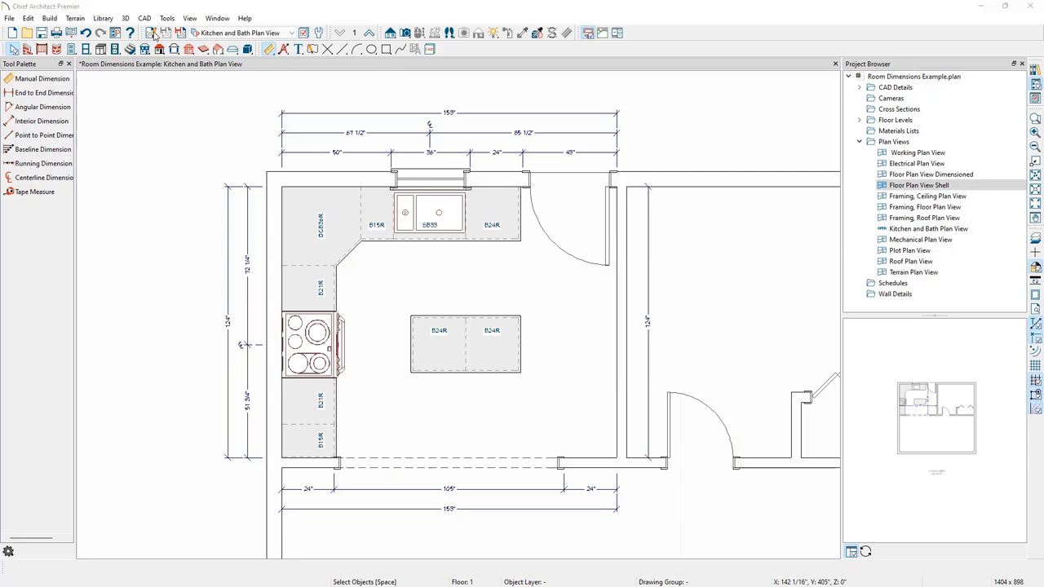
pyautogui.click(324, 157)
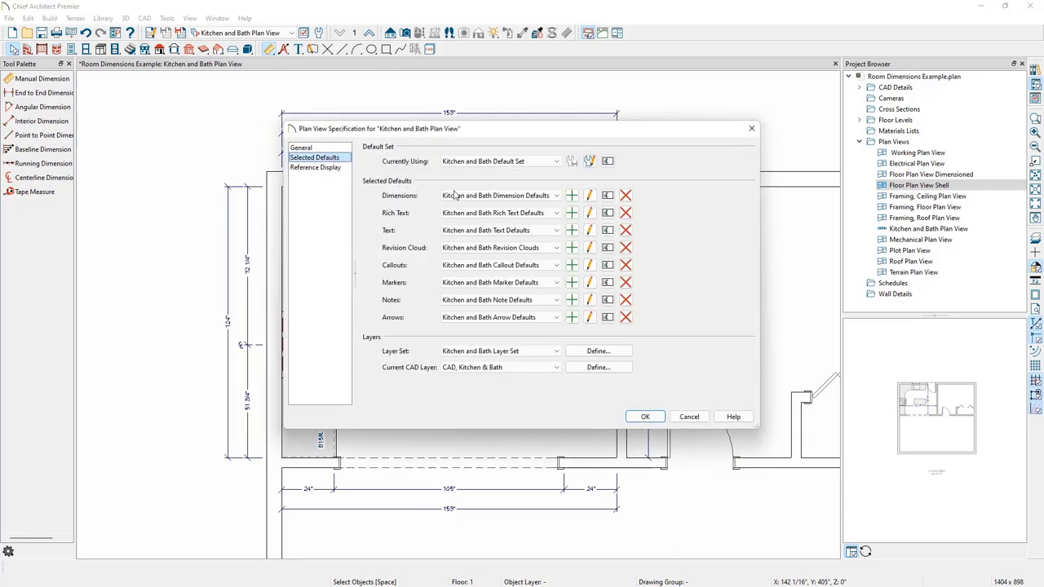
pyautogui.click(555, 196)
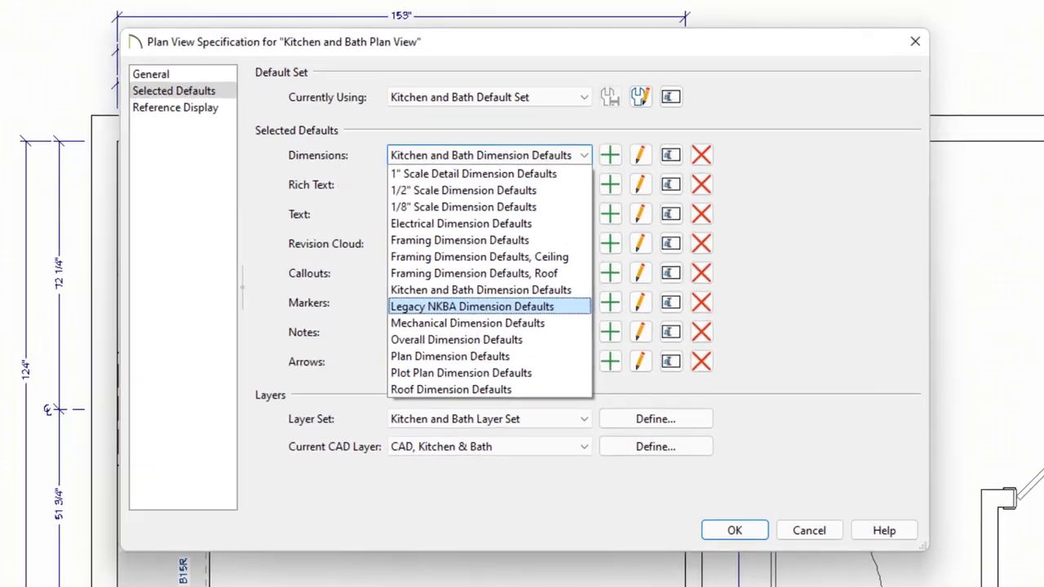